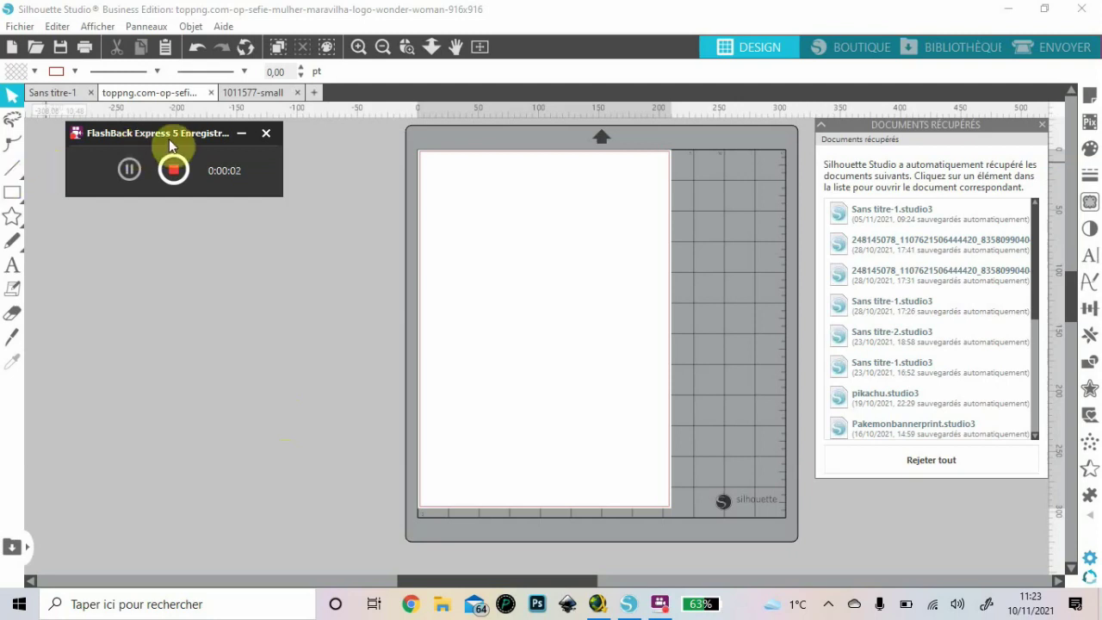
Show the 1011577-small document and switch the program view to Standard Edition
click(243, 133)
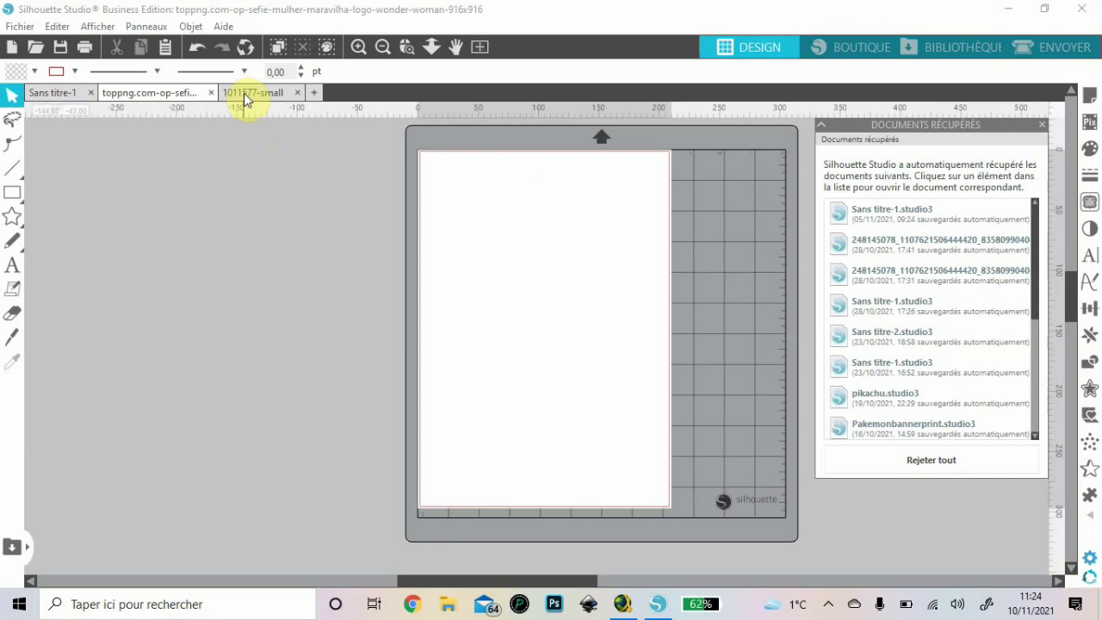
click(244, 93)
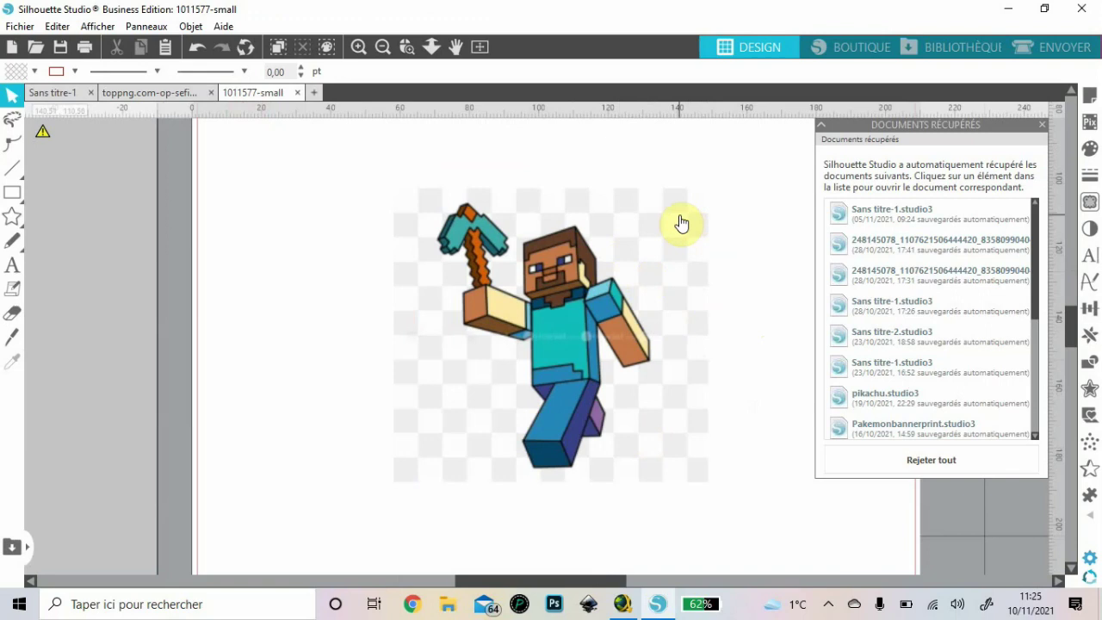
click(223, 27)
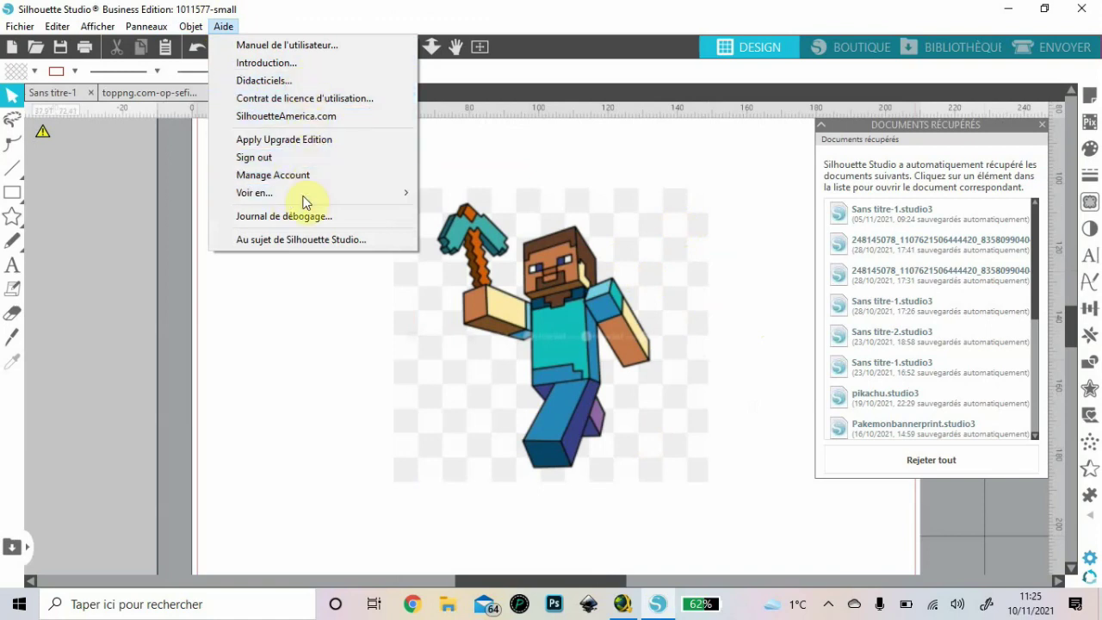
mouse_move(303, 194)
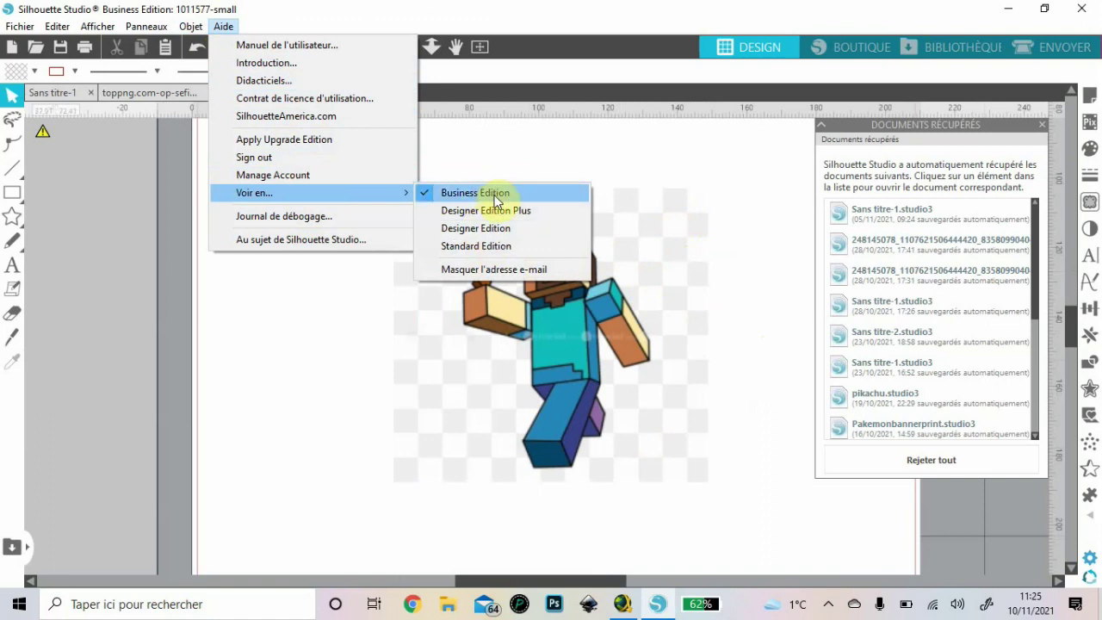
click(490, 248)
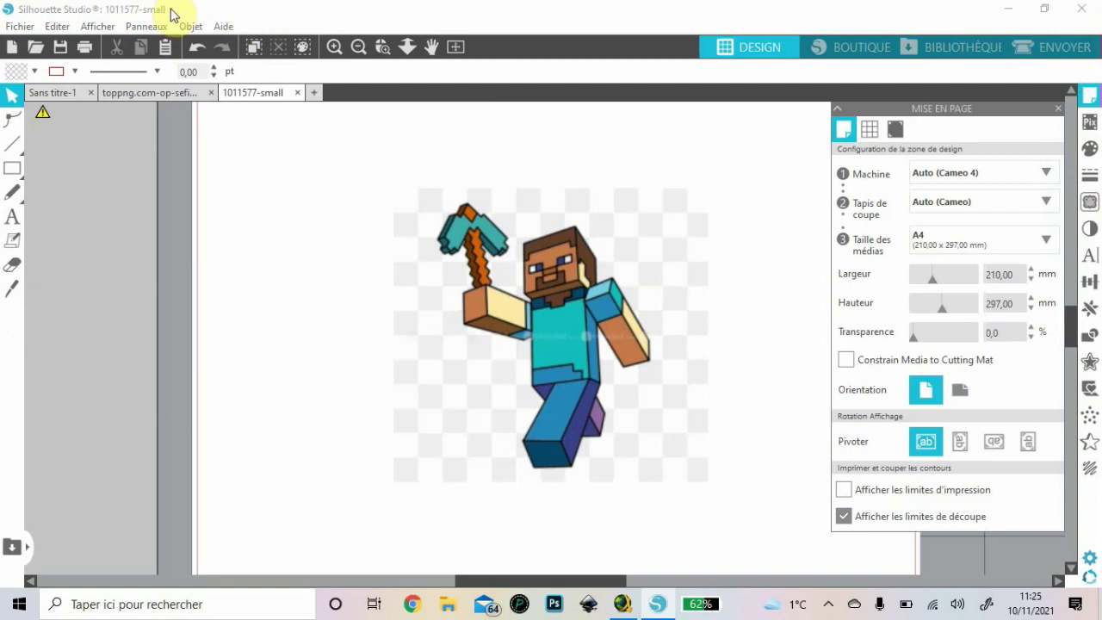
Set a trace area of about 108 x 104 mm around the character image and raise the trace threshold to 87%
click(1091, 203)
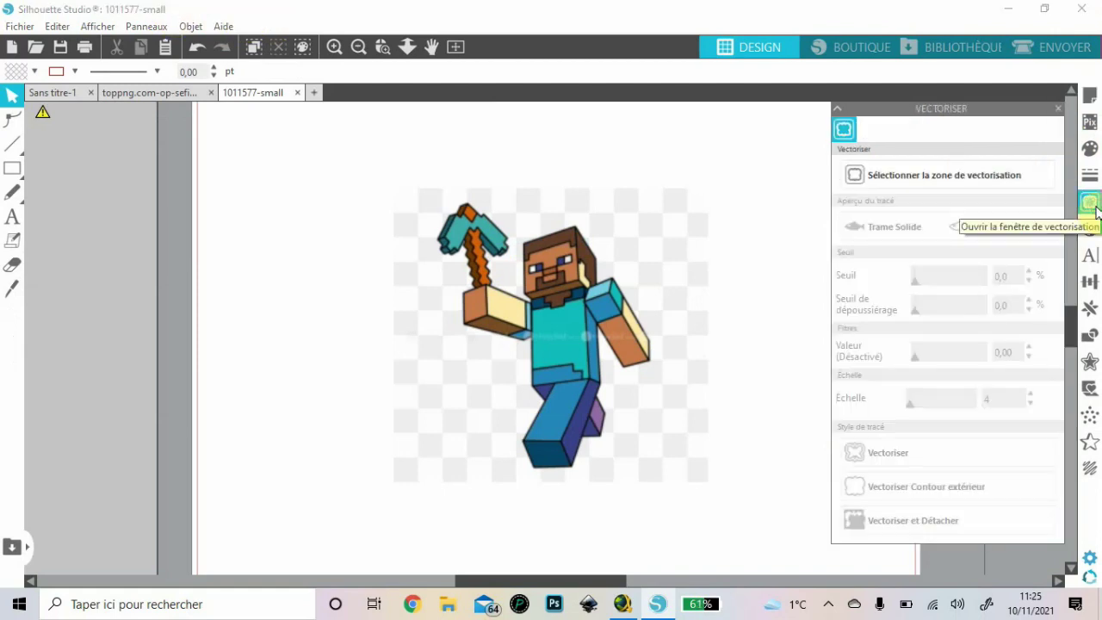
click(965, 176)
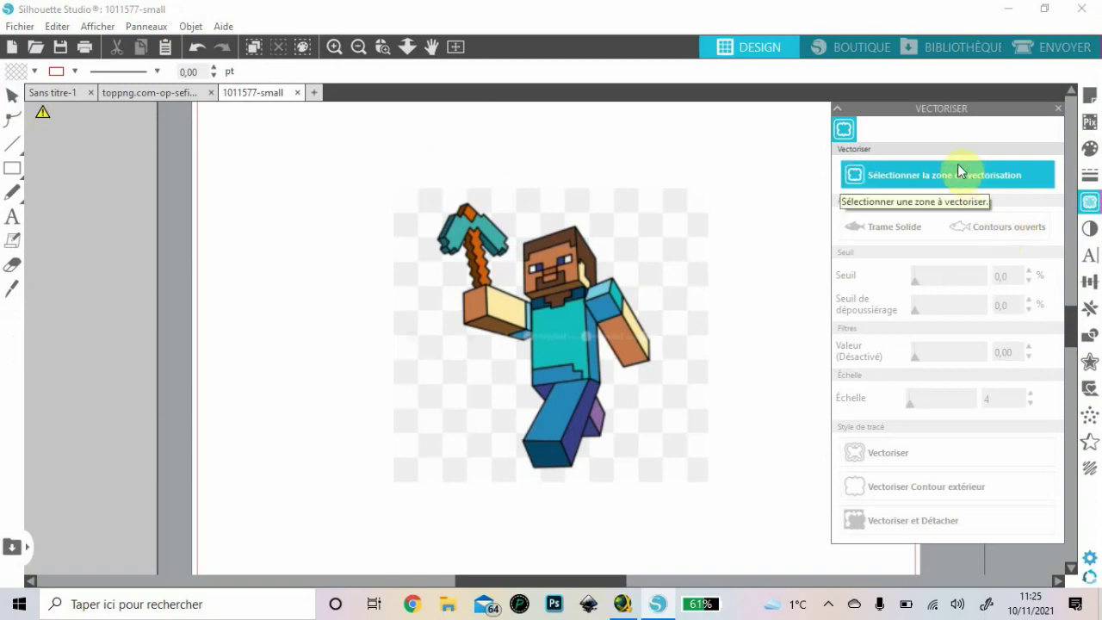
mouse_move(376, 177)
mouse_down()
mouse_move(689, 449)
mouse_move(754, 543)
mouse_up()
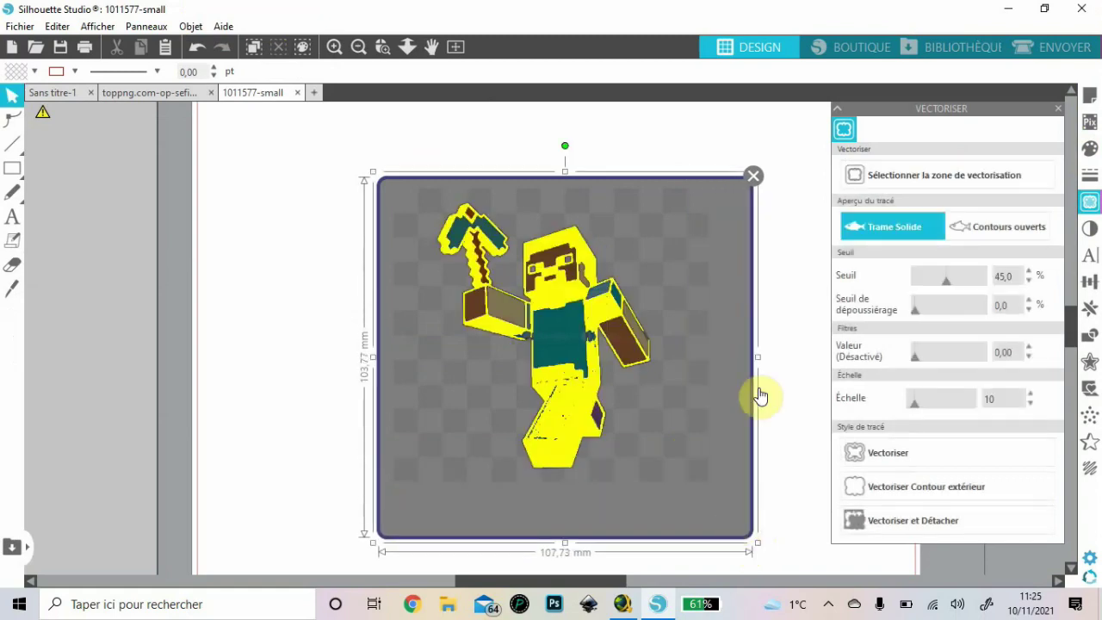
drag(945, 284, 957, 287)
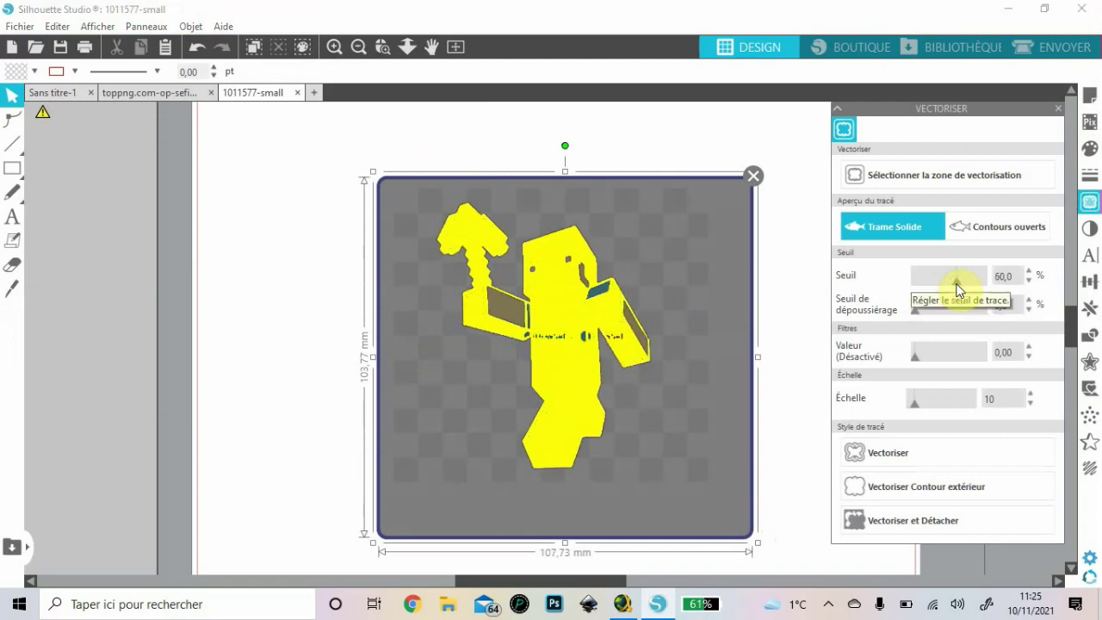
mouse_move(957, 287)
mouse_down()
mouse_move(987, 287)
mouse_move(978, 287)
mouse_up()
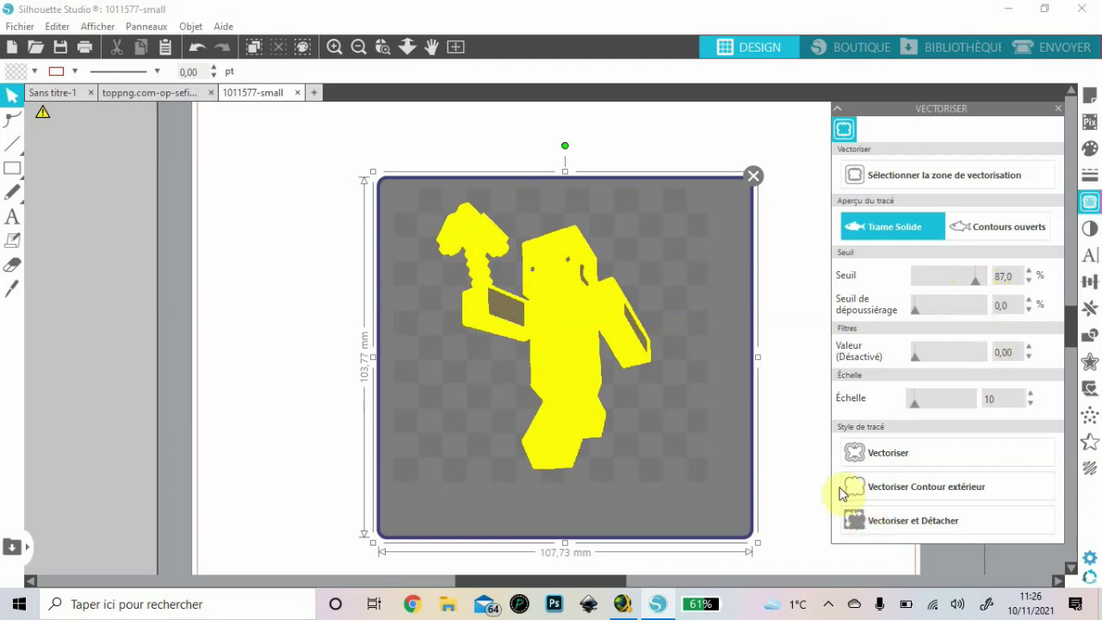
Trace and detach the character from its checkered background, and move the detached figure off the page
click(905, 531)
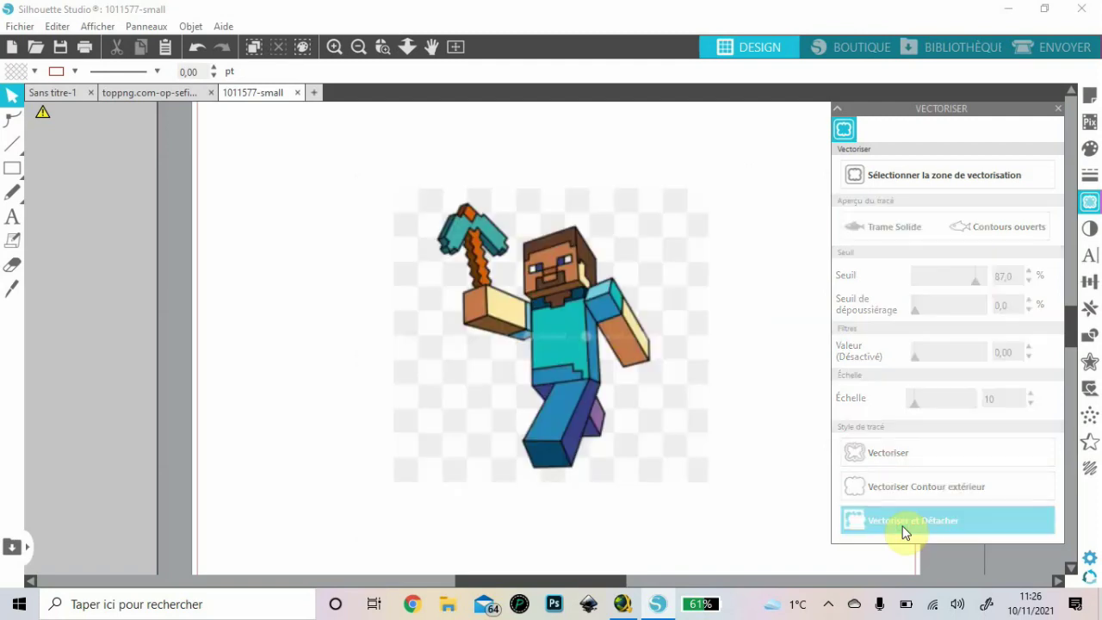
mouse_move(580, 369)
mouse_down()
mouse_move(496, 412)
mouse_move(290, 350)
mouse_move(176, 349)
mouse_move(266, 370)
mouse_move(415, 351)
mouse_move(173, 376)
mouse_move(310, 399)
mouse_up()
click(358, 48)
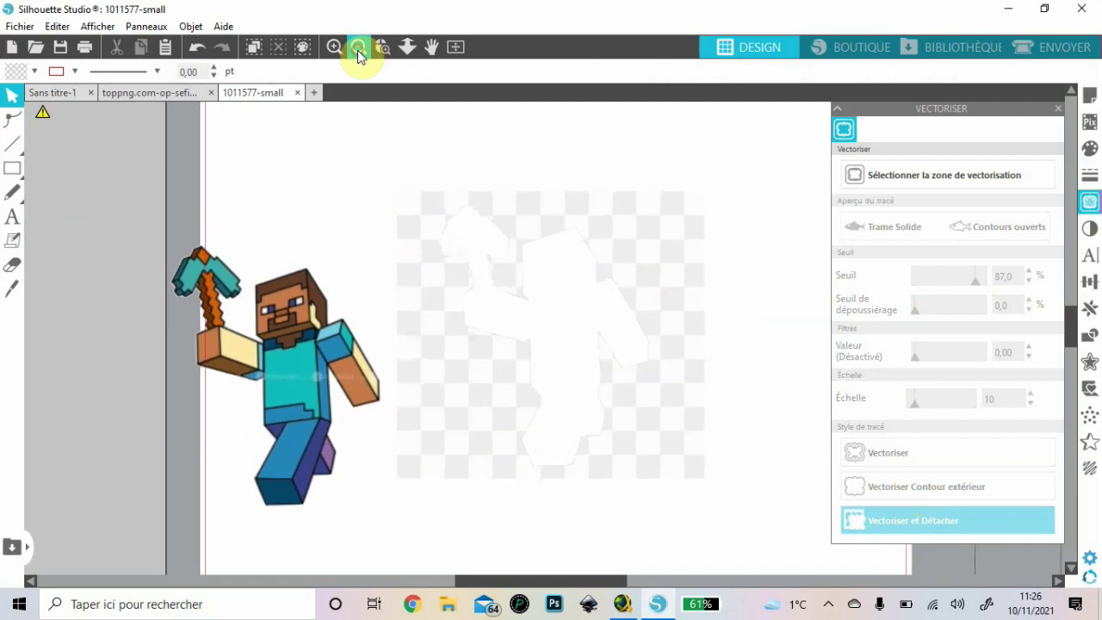
click(357, 48)
drag(436, 379, 217, 340)
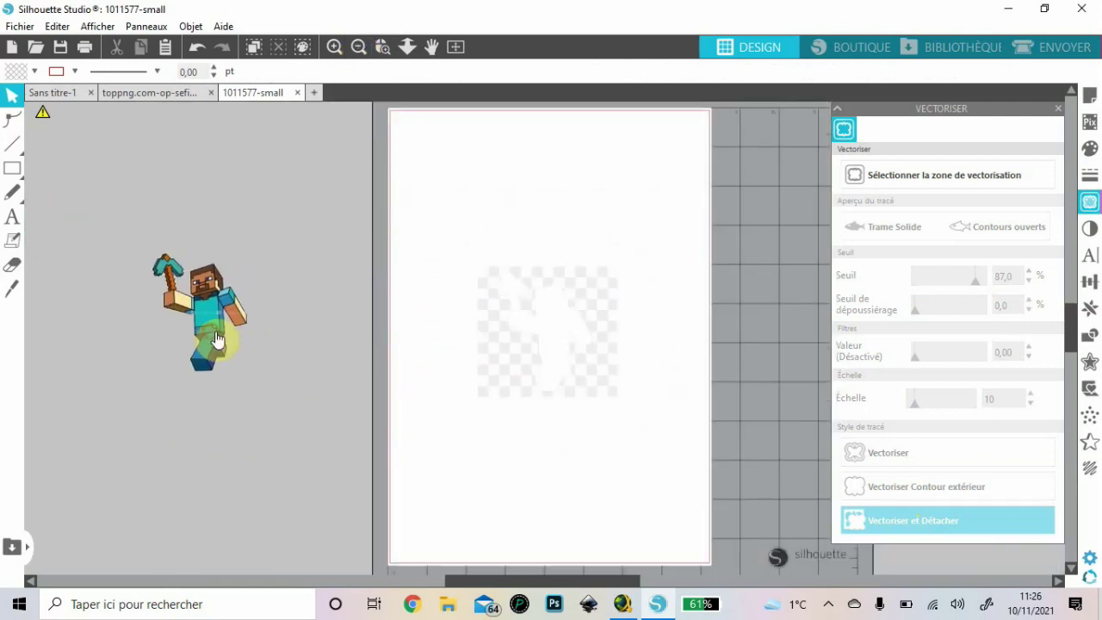
click(382, 47)
drag(117, 240, 254, 379)
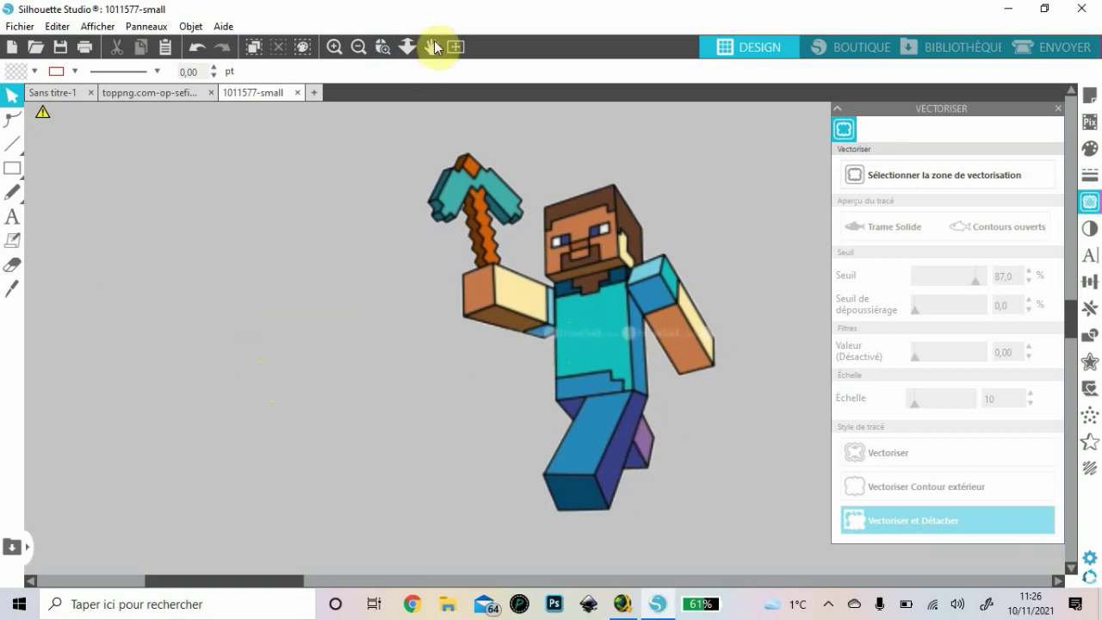
click(460, 45)
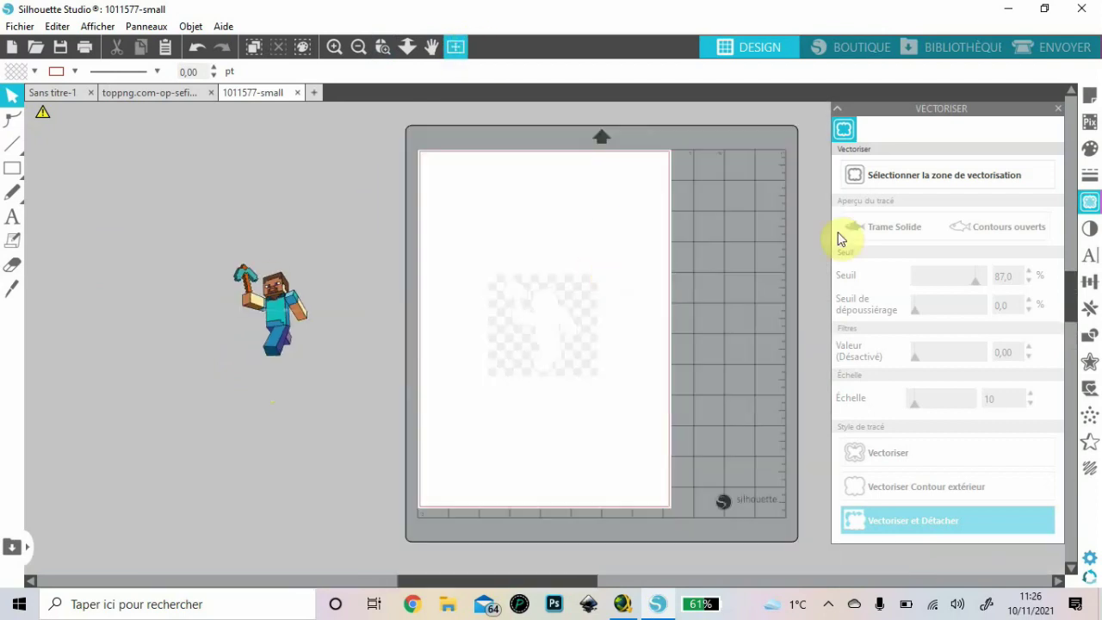
Undo the character's moves and its detachment, back to the trace preview
click(198, 52)
click(198, 52)
click(198, 52)
click(198, 52)
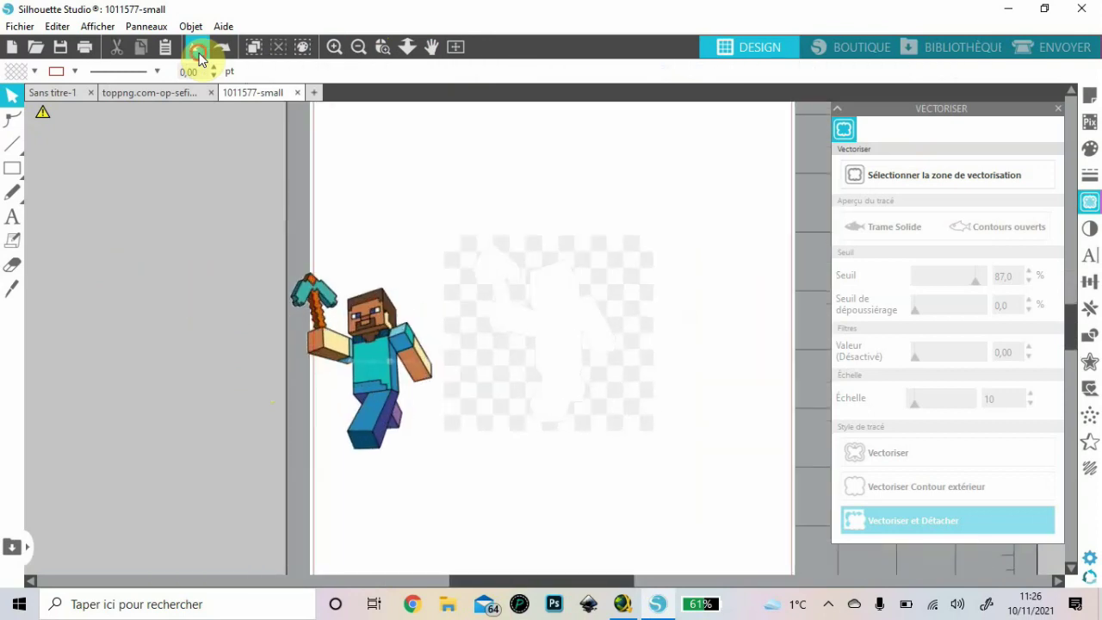
click(198, 52)
click(198, 52)
click(198, 52)
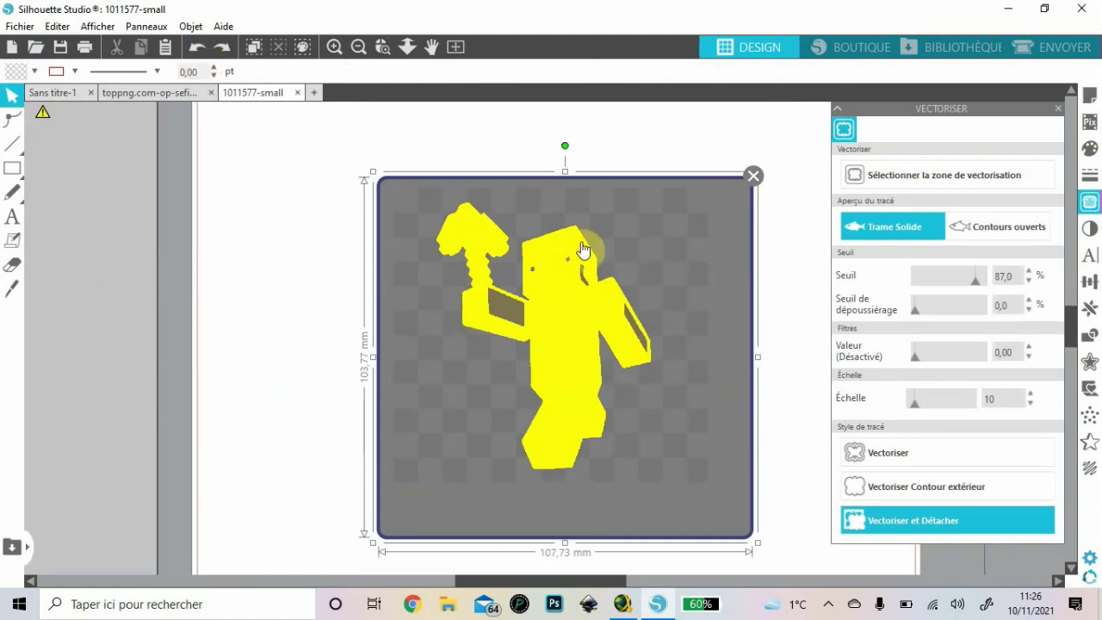
Trace the character's outline, and crop the background image to that outline with the Découper operation
click(872, 461)
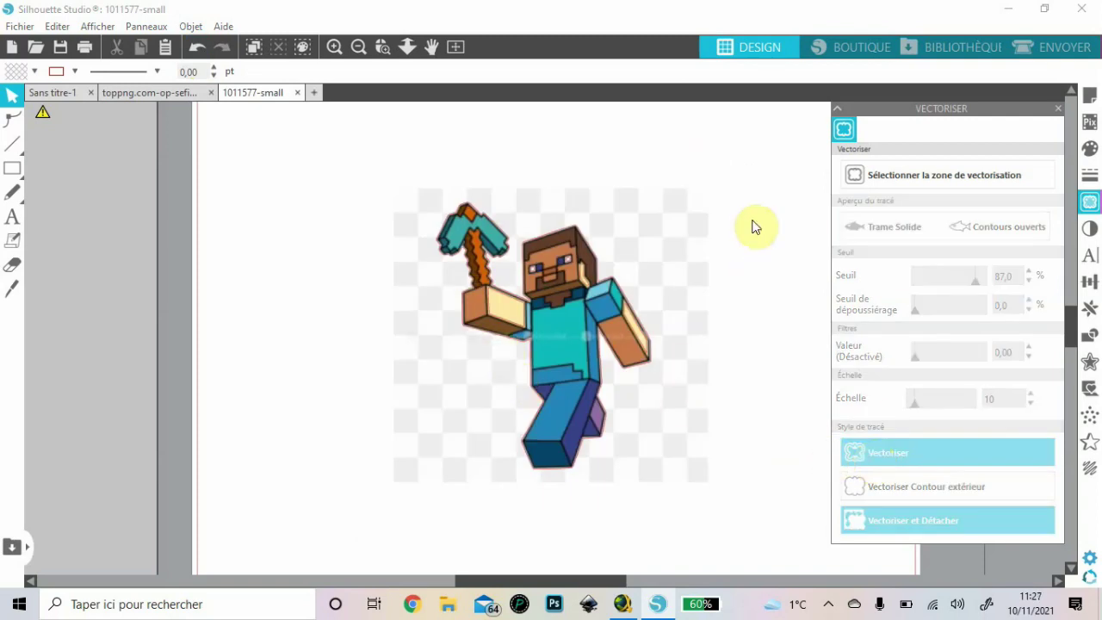
drag(357, 136, 768, 570)
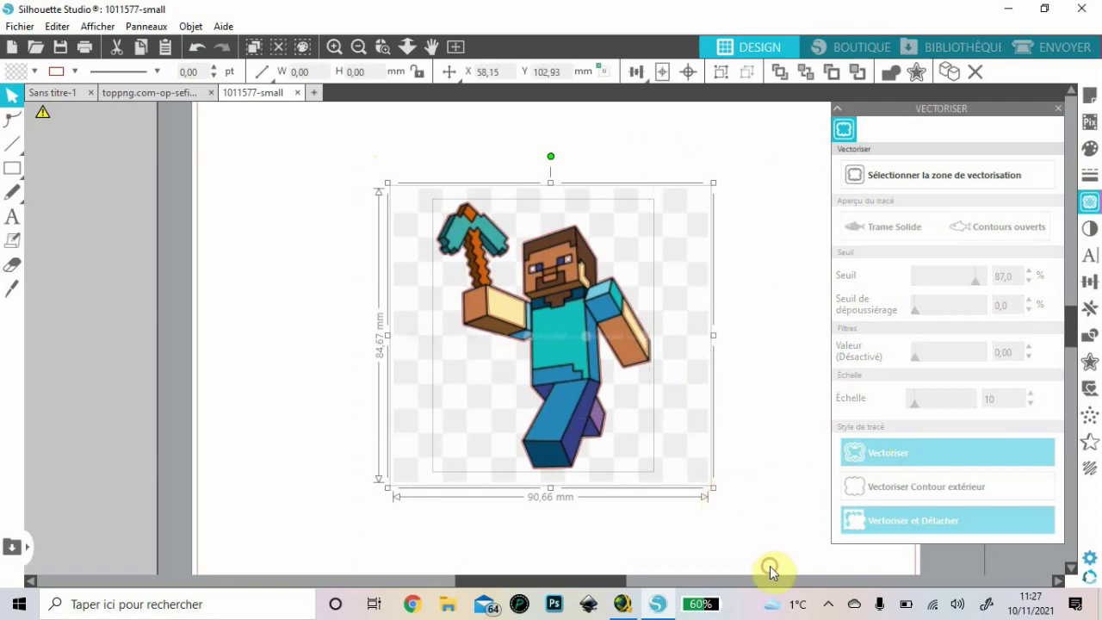
click(1092, 338)
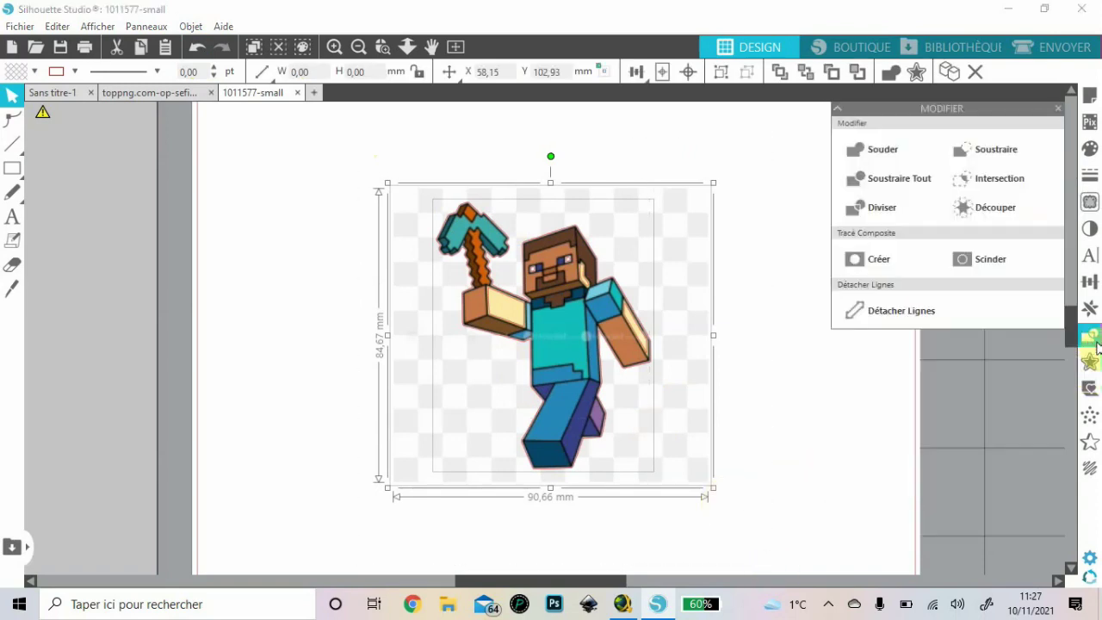
click(983, 219)
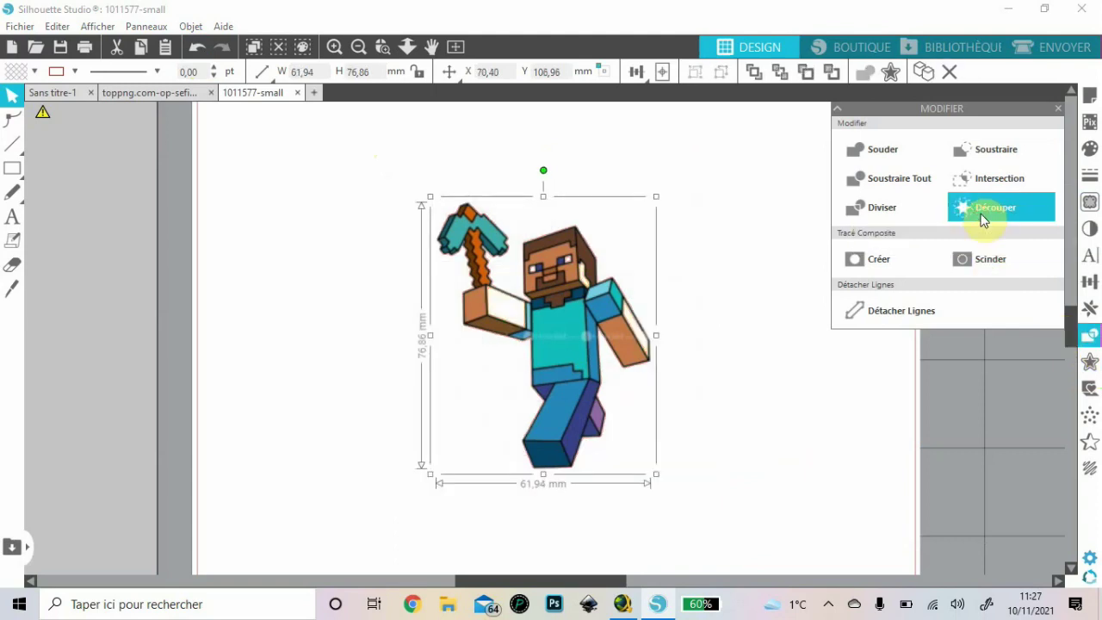
click(691, 360)
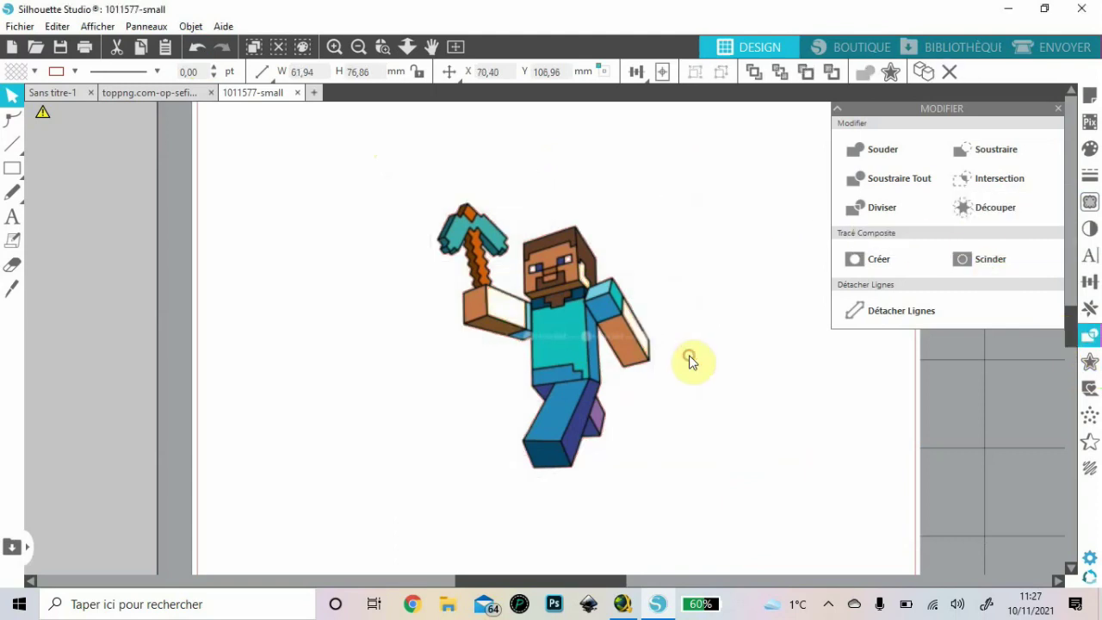
Move the cropped character off the page to check the cut-out, and place it back near the middle of the page
drag(571, 332, 91, 333)
click(386, 463)
drag(522, 580, 371, 589)
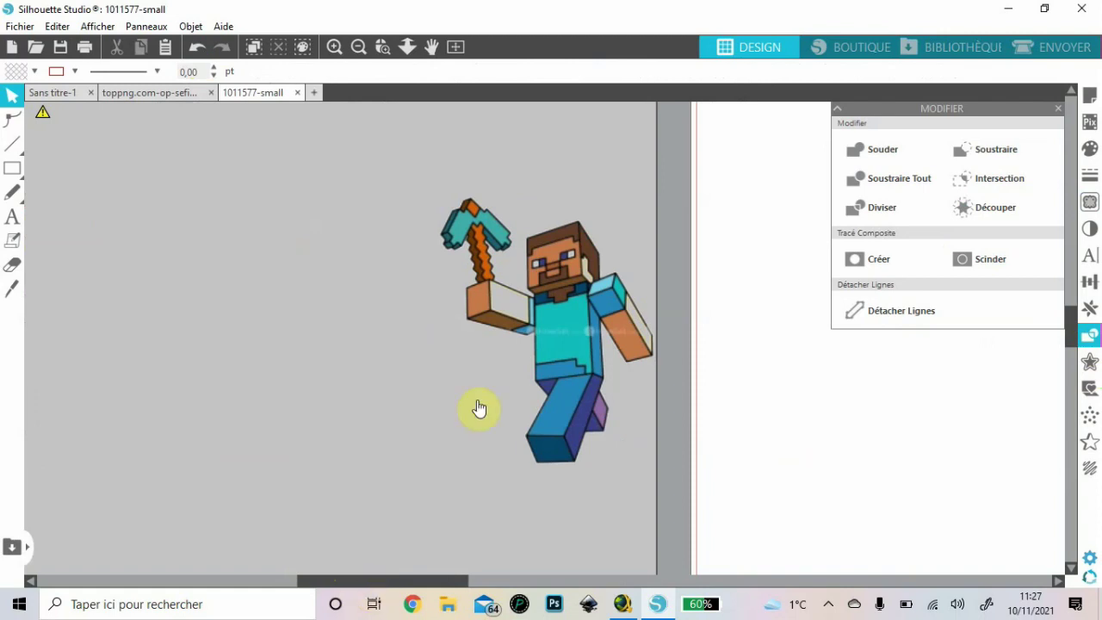
drag(571, 354, 918, 445)
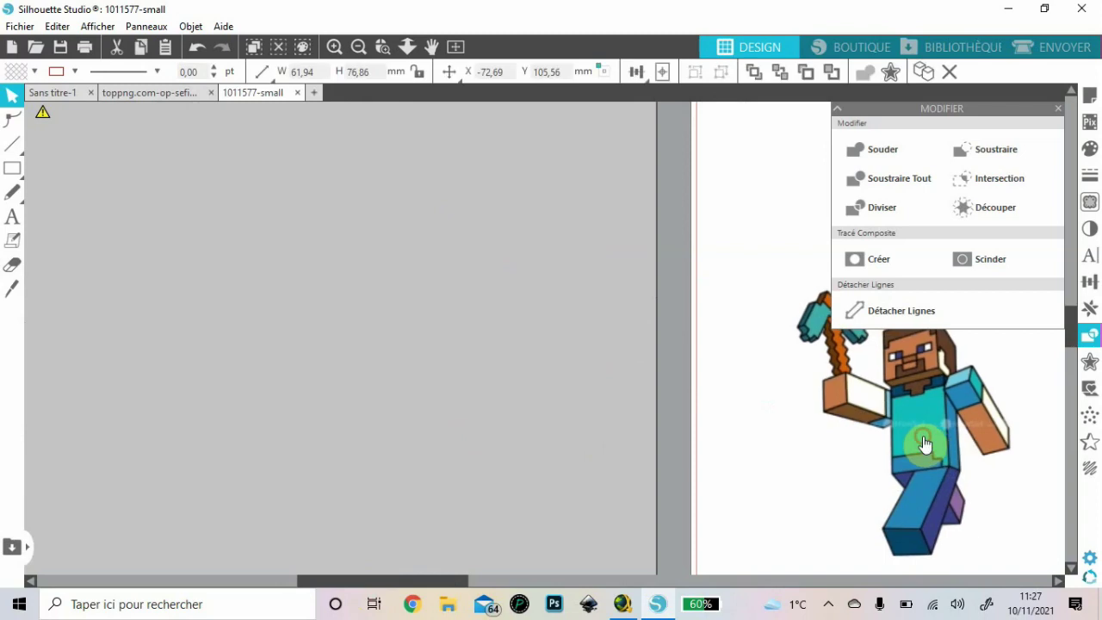
drag(454, 582, 566, 583)
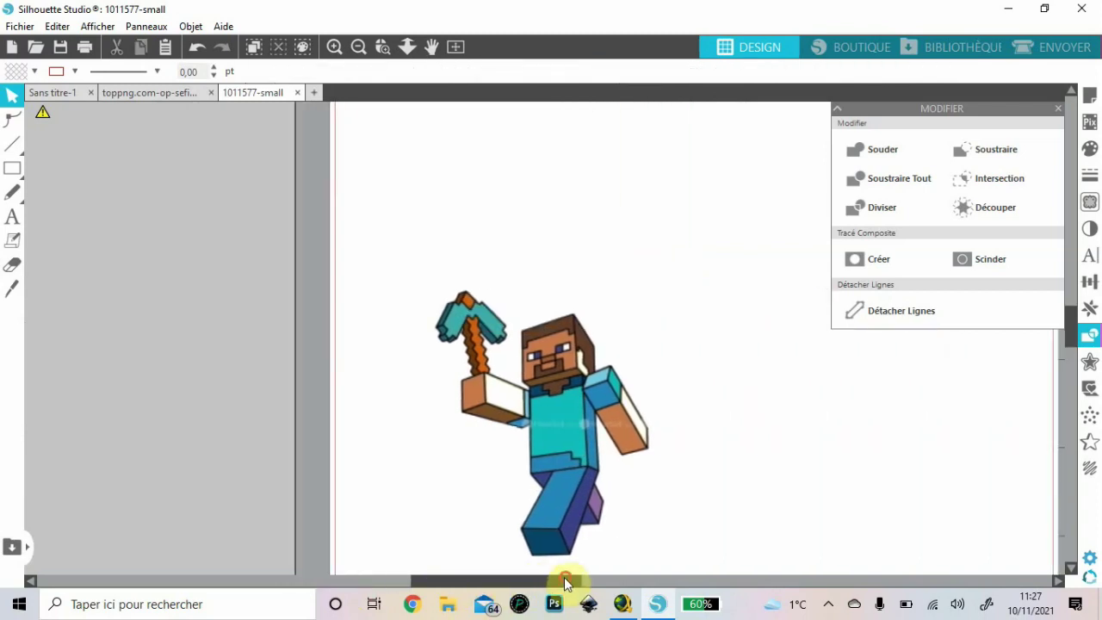
drag(561, 468, 595, 373)
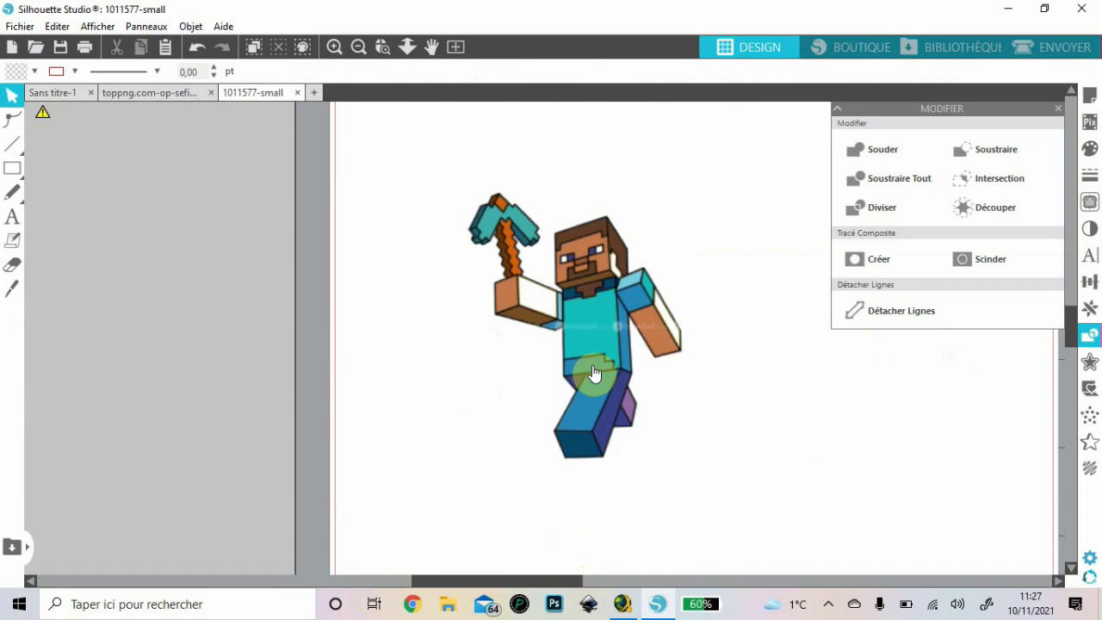
Examine the file types available for saving the design to the hard disk in Standard Edition, and cancel the save
click(20, 26)
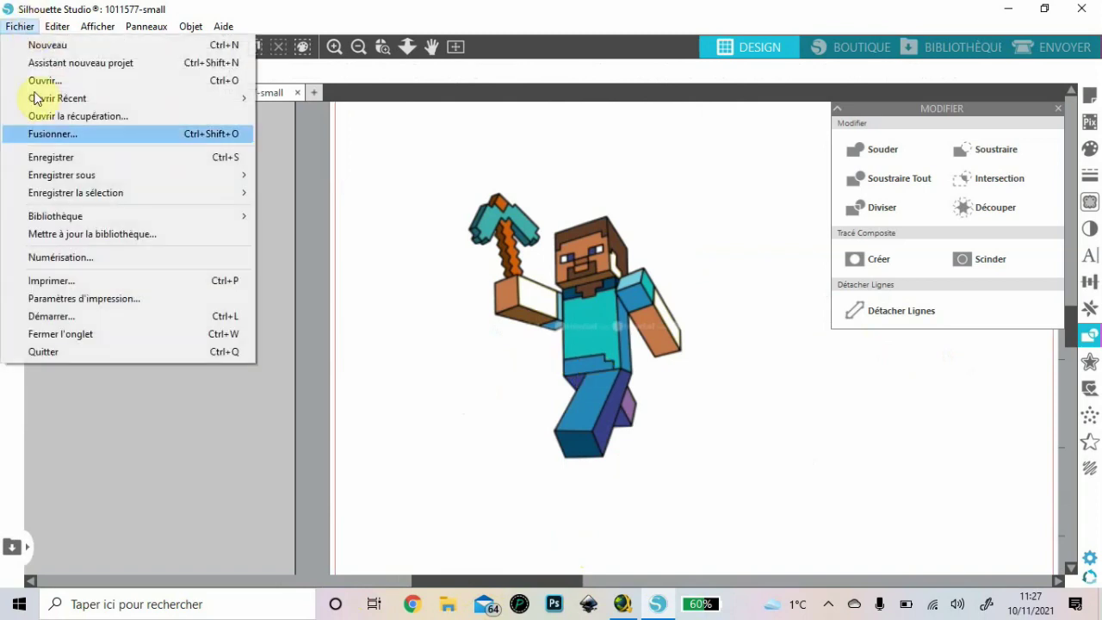
mouse_move(72, 179)
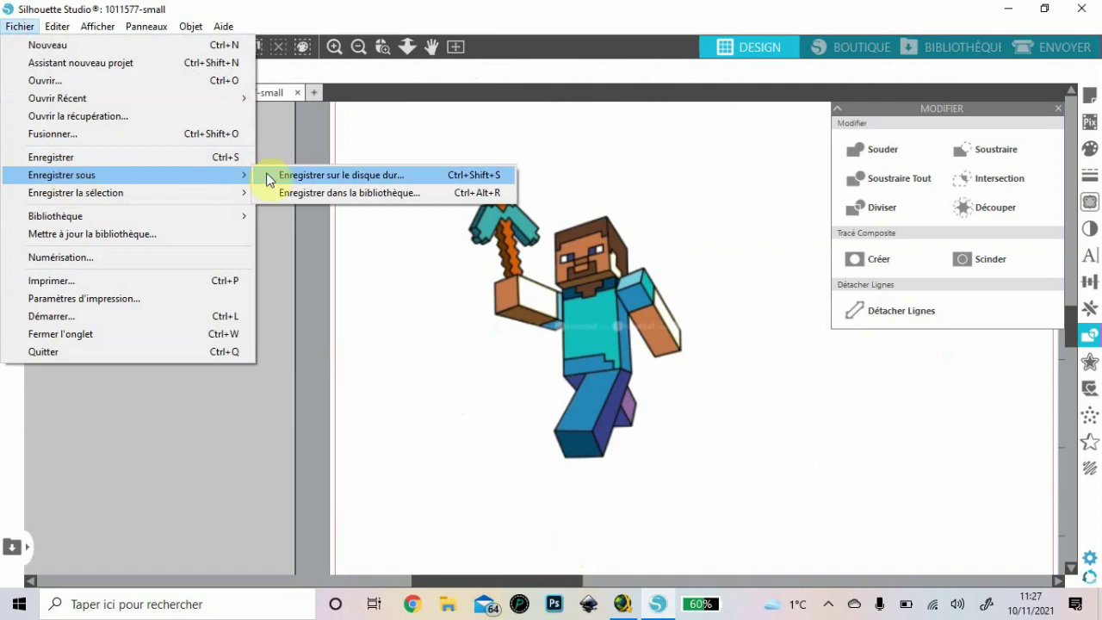
click(315, 180)
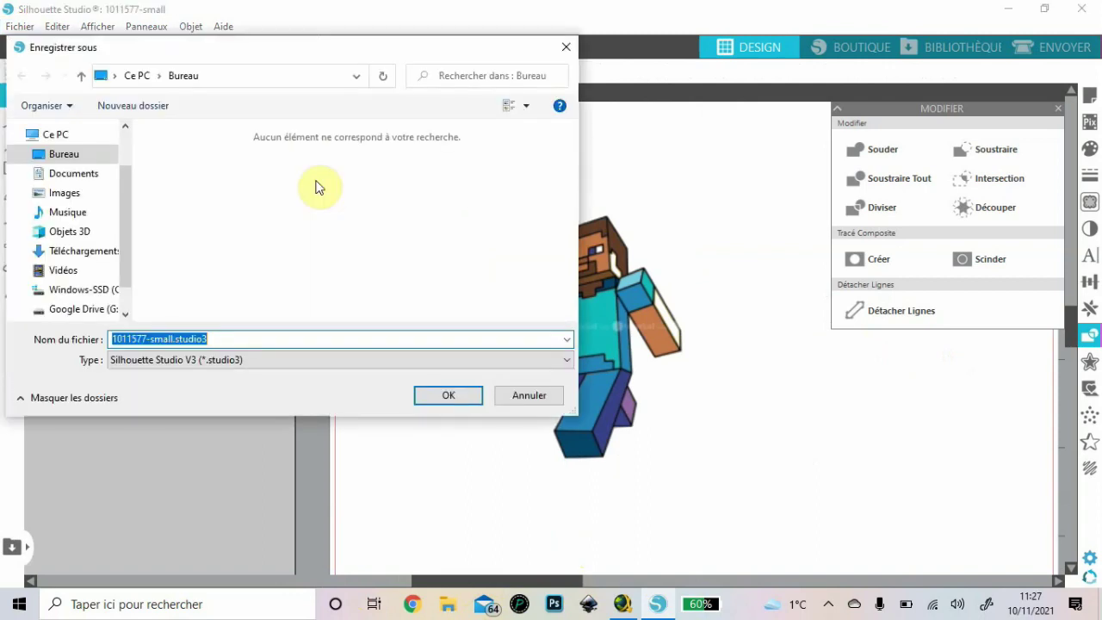
click(266, 360)
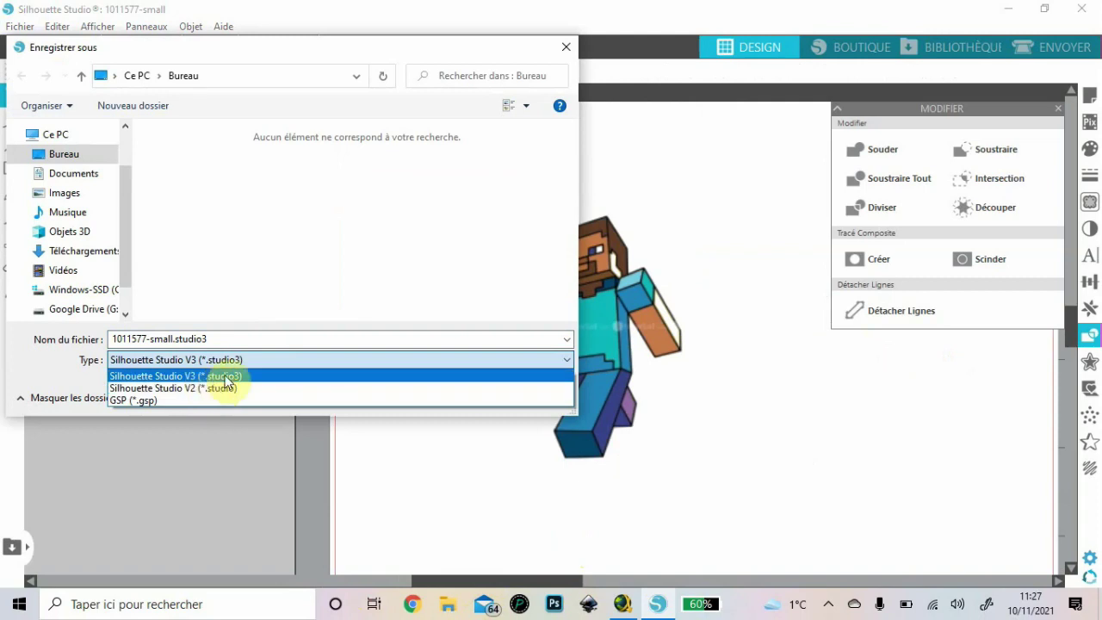
click(270, 444)
click(551, 393)
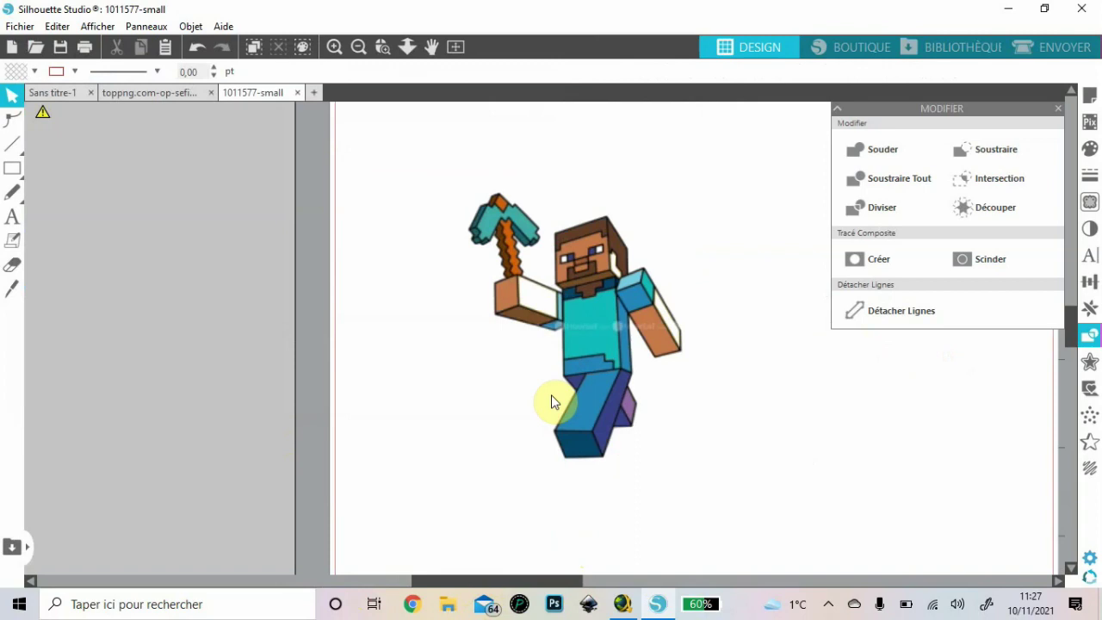
Switch the program view back to Business Edition and shift the character slightly on the page
click(222, 28)
mouse_move(310, 195)
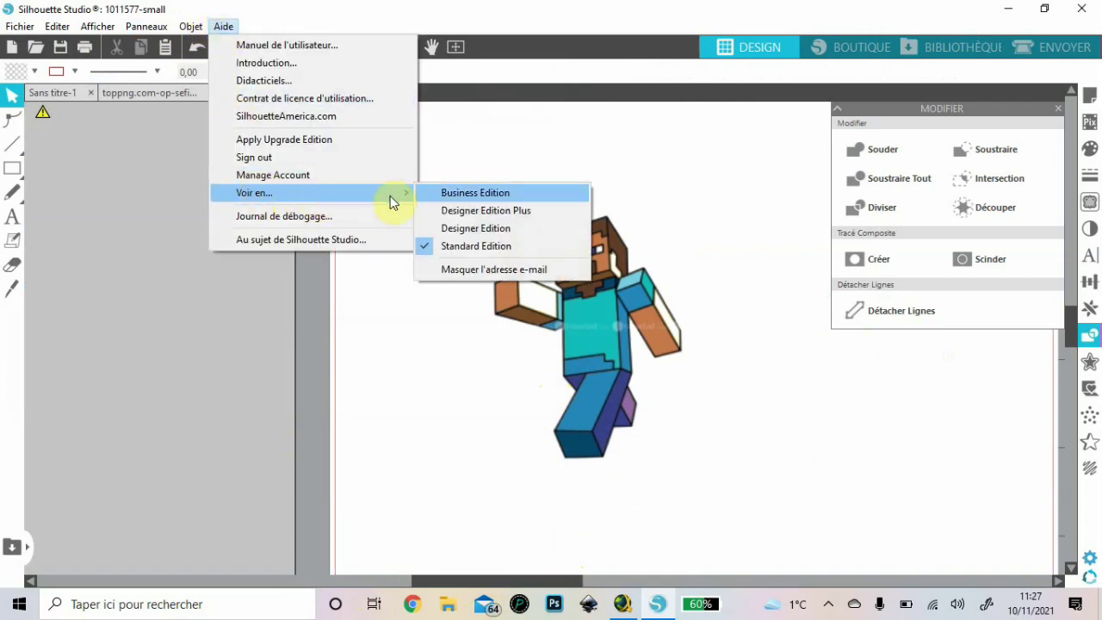
click(458, 194)
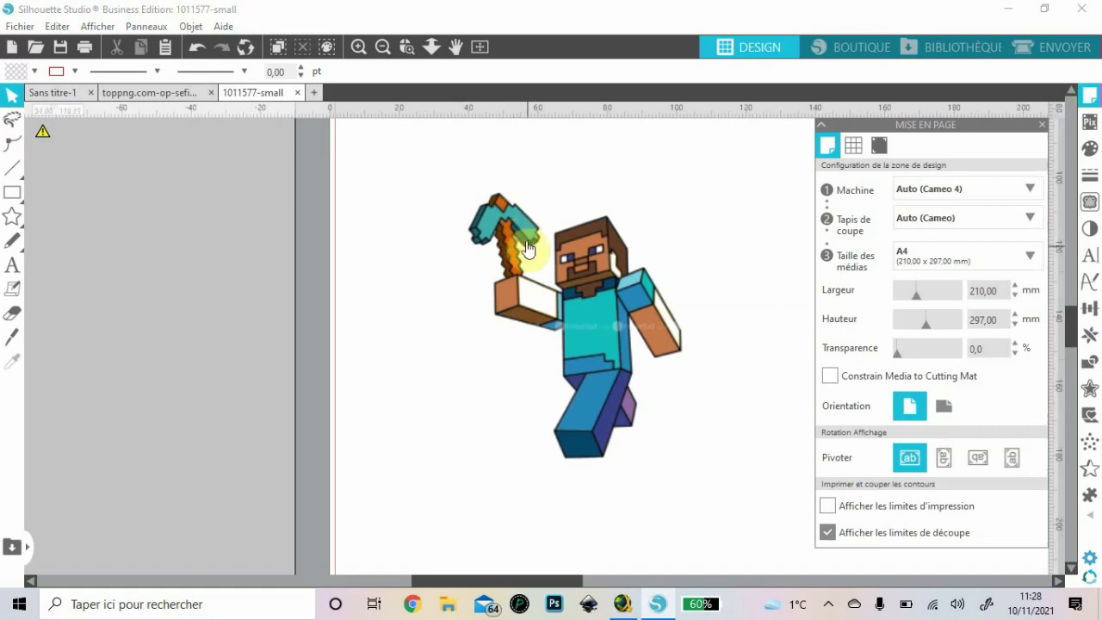
mouse_move(548, 278)
mouse_down()
mouse_move(131, 289)
mouse_move(565, 269)
mouse_up()
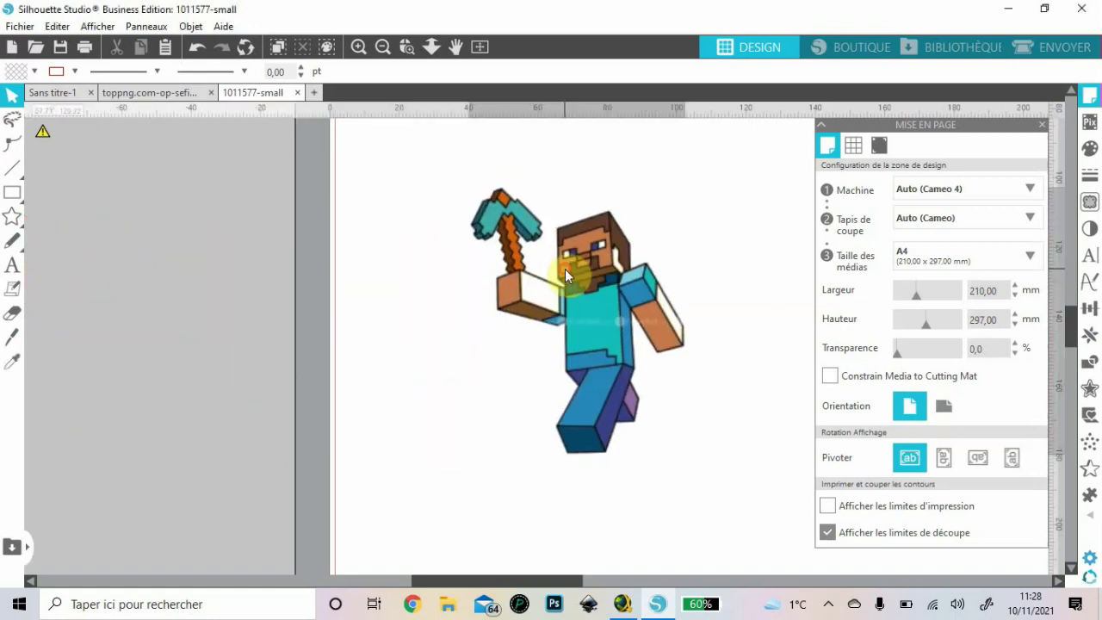
Examine the file types available for saving the design to the hard disk in Business Edition, and cancel the save
click(22, 26)
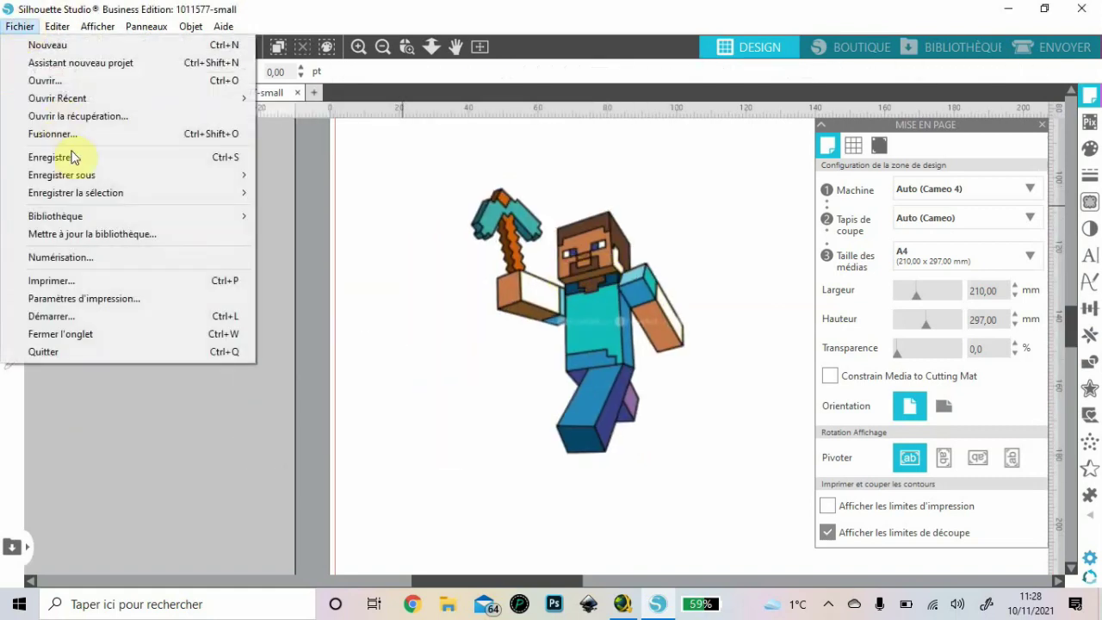
mouse_move(118, 180)
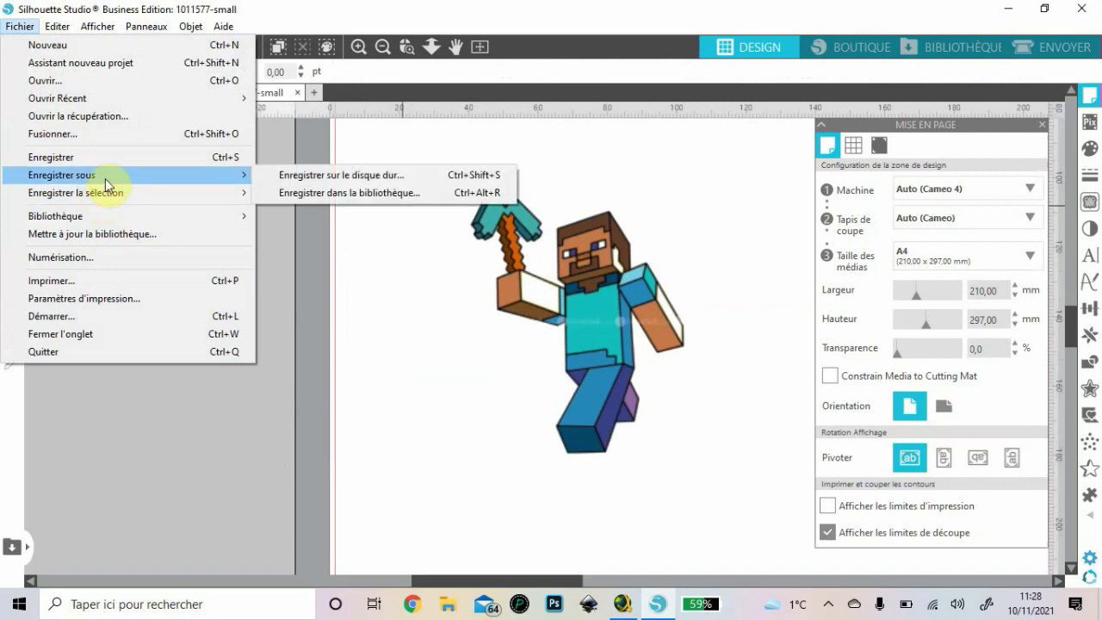
click(297, 179)
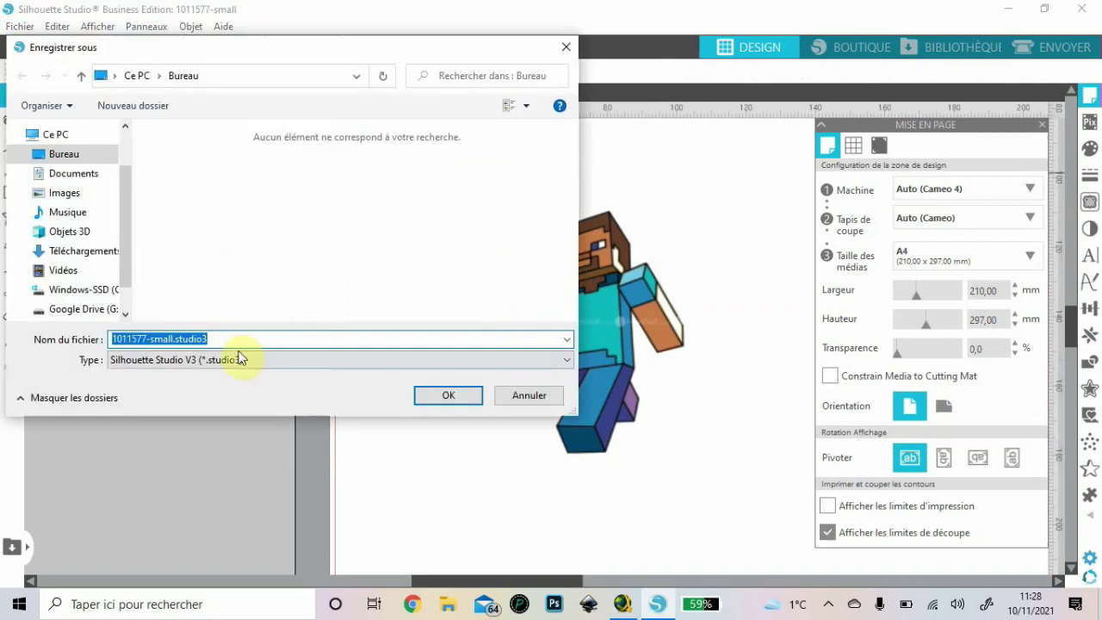
click(241, 360)
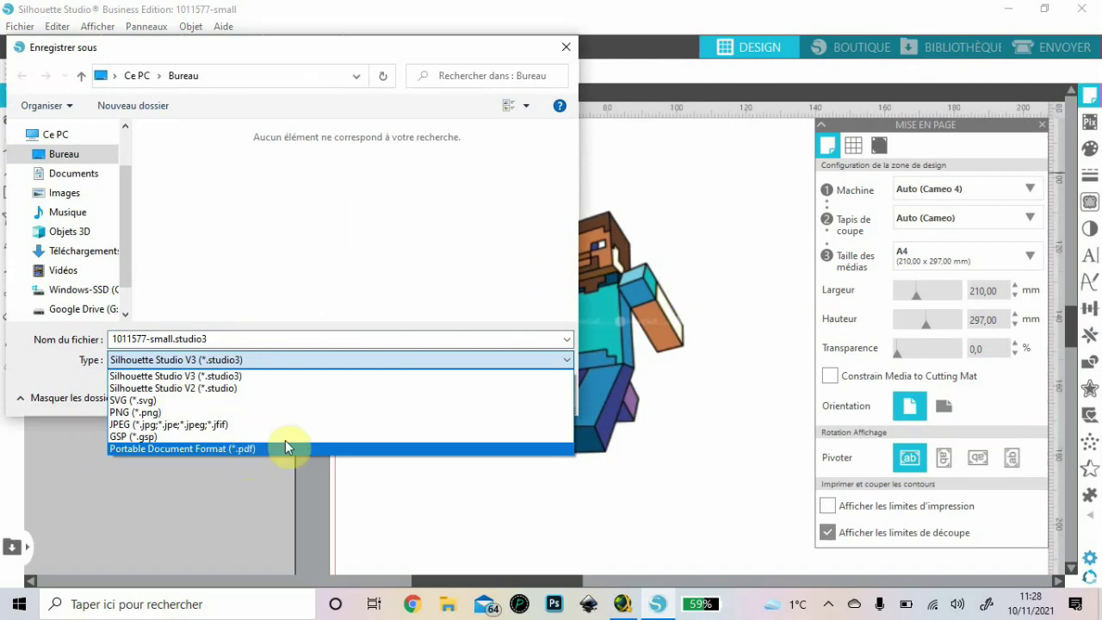
click(608, 503)
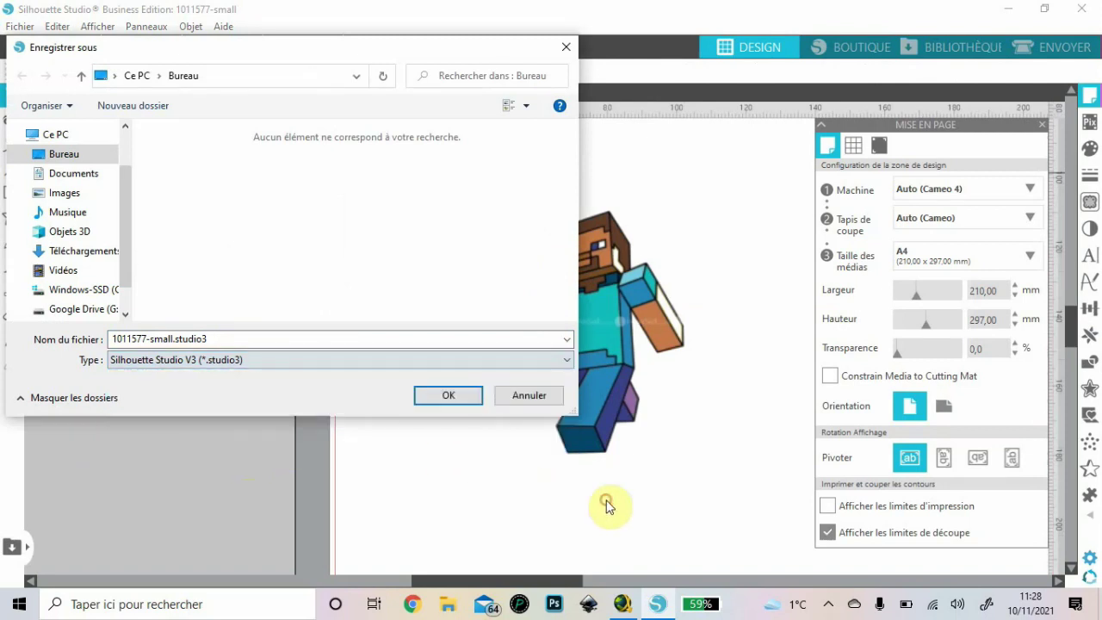
click(520, 398)
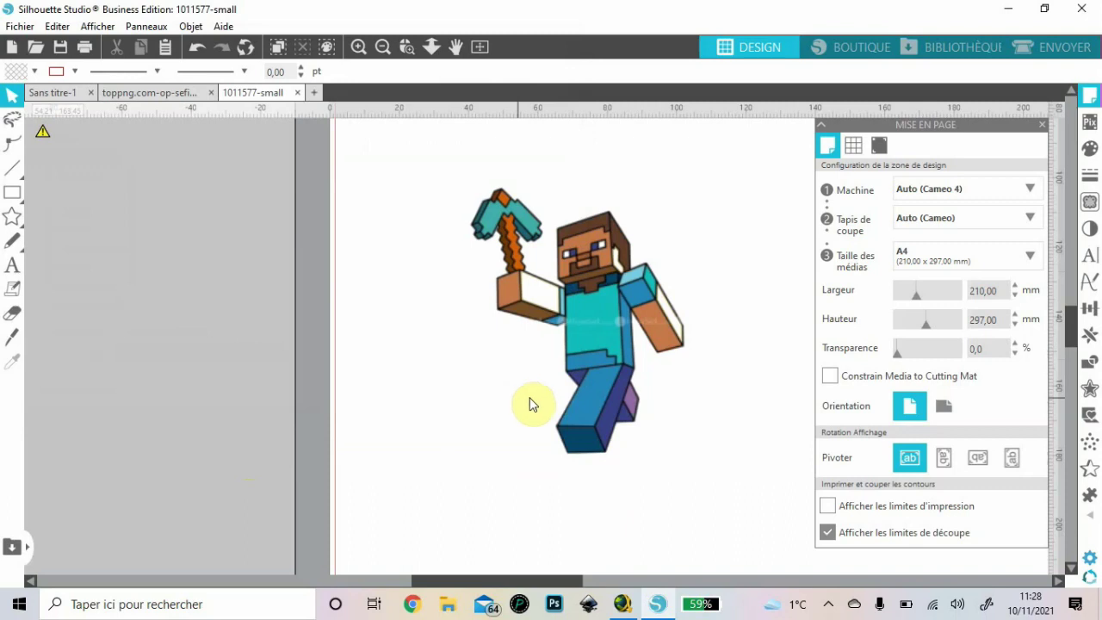
click(832, 604)
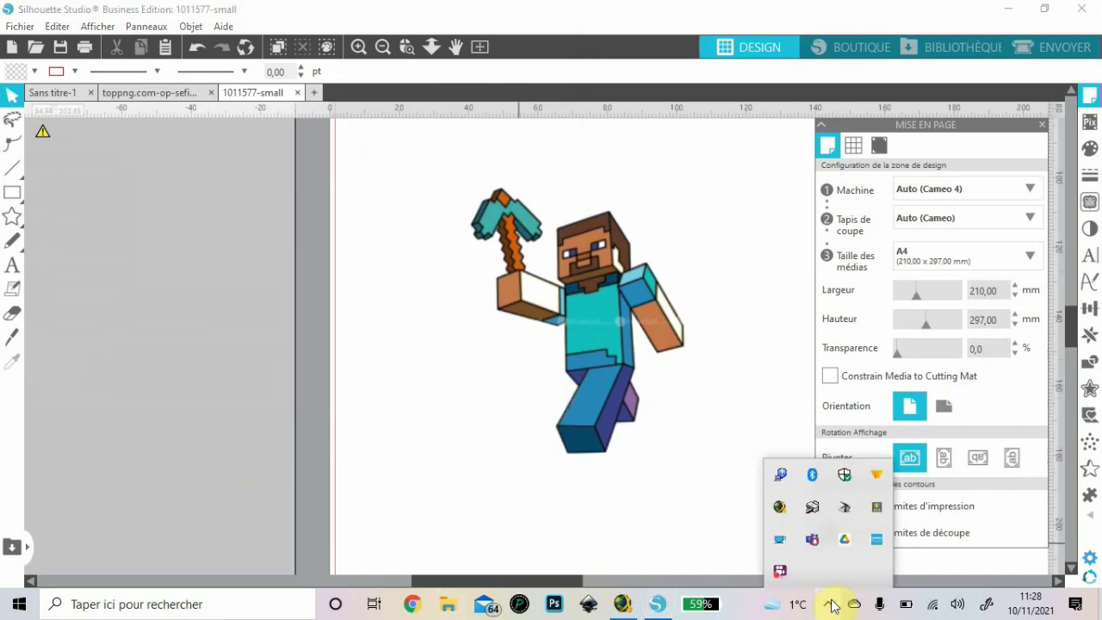